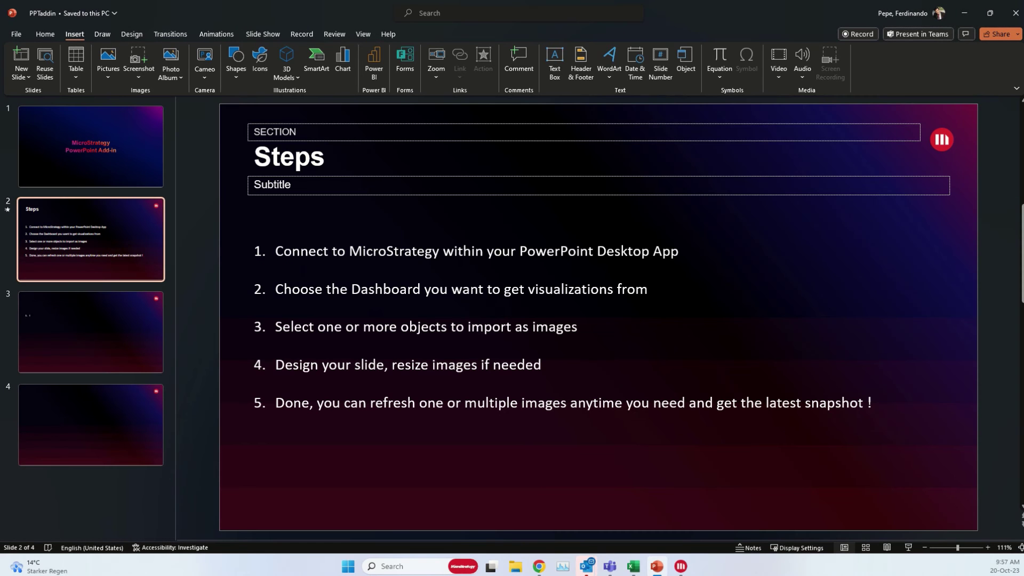
On slide 3, open the MicroStrategy PPT add-in taskpane and start Import Data
{"action": "left_click", "coordinate": [115, 337]}
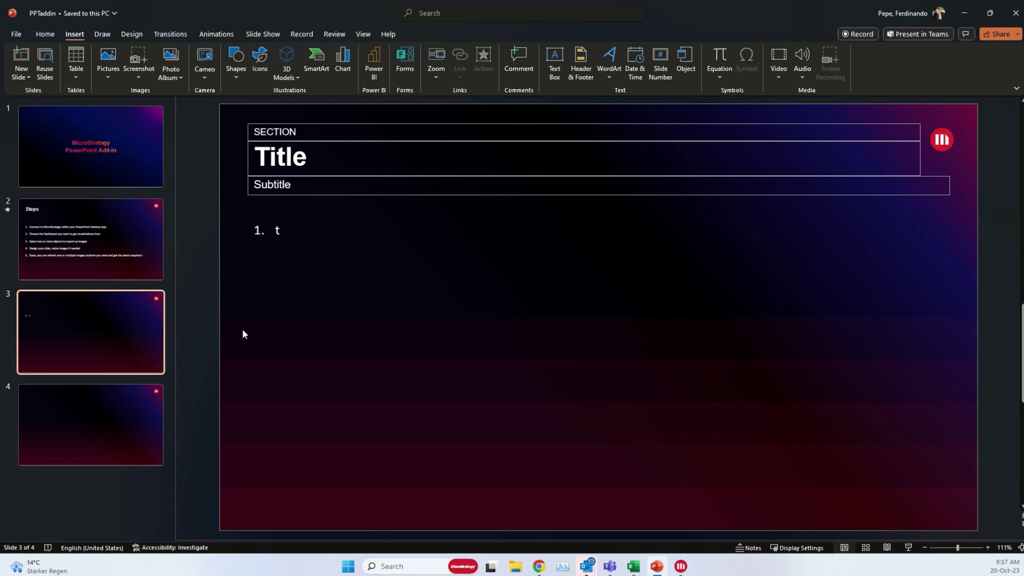
{"action": "left_click", "coordinate": [45, 34]}
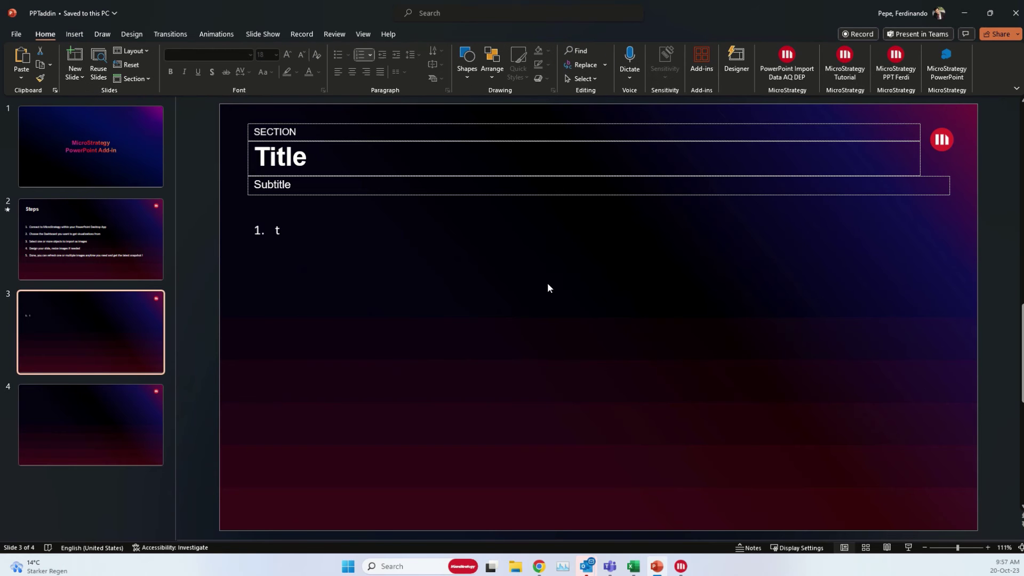
{"action": "left_click", "coordinate": [901, 72]}
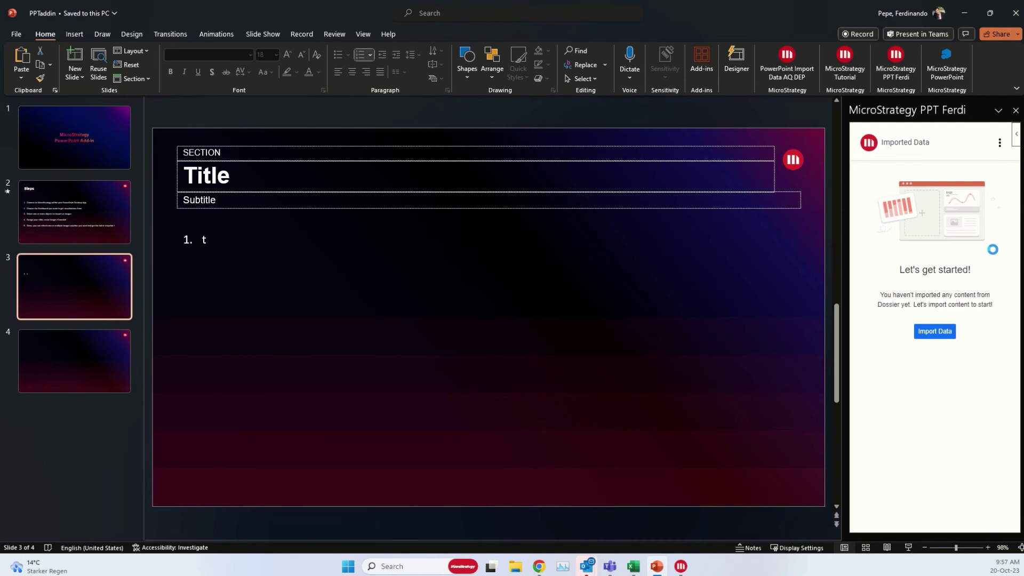
{"action": "left_click", "coordinate": [944, 336]}
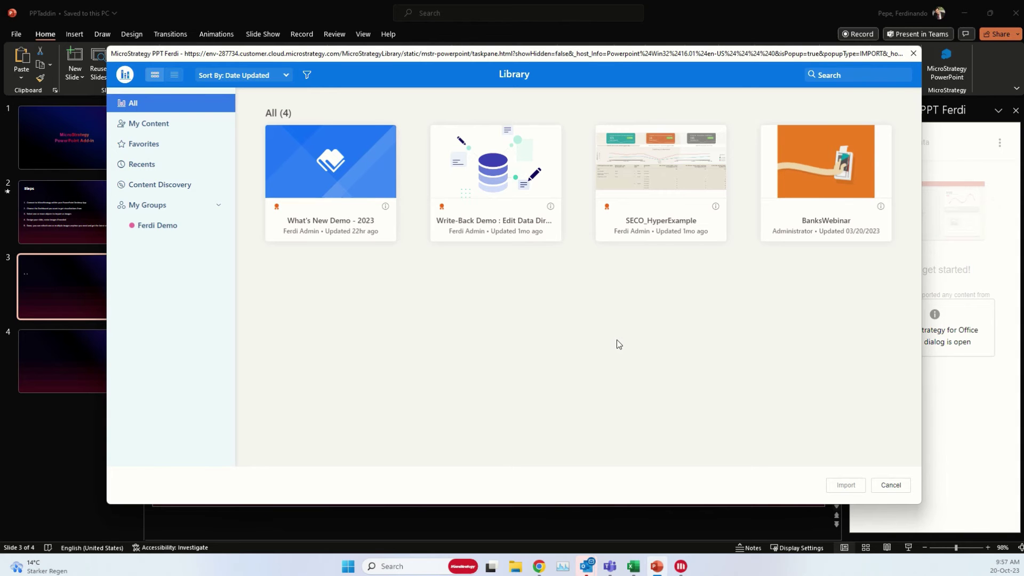
Open the What's New Demo - 2023 dossier from the Library's full list of dossiers
{"action": "left_click", "coordinate": [183, 189]}
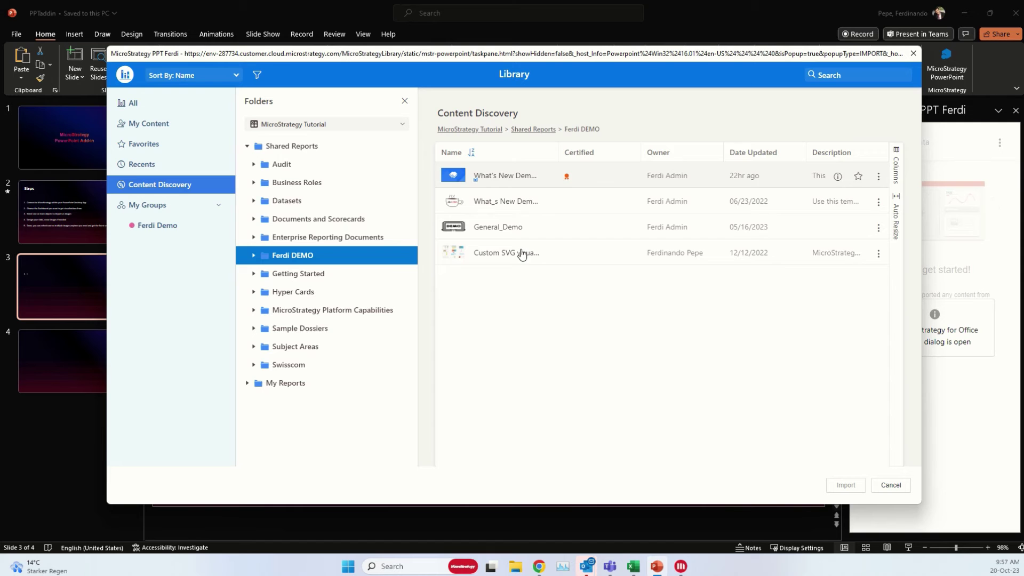
{"action": "left_click", "coordinate": [132, 103]}
{"action": "left_click", "coordinate": [361, 167]}
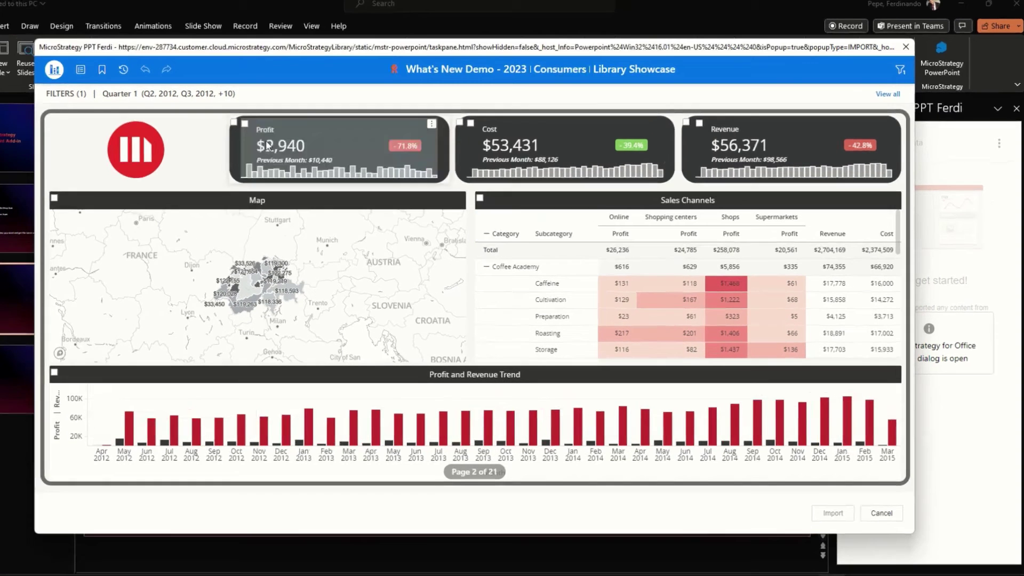
Mark the Profit KPI and filter the dossier to only Q3, 2014 with Coffee and Equipment categories
{"action": "left_click", "coordinate": [269, 145]}
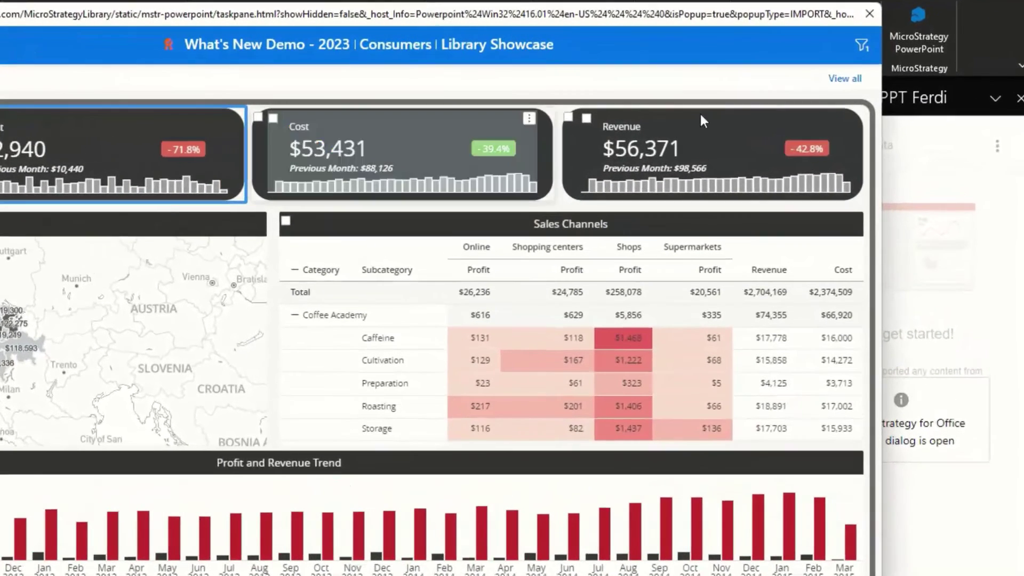
{"action": "left_click", "coordinate": [861, 45]}
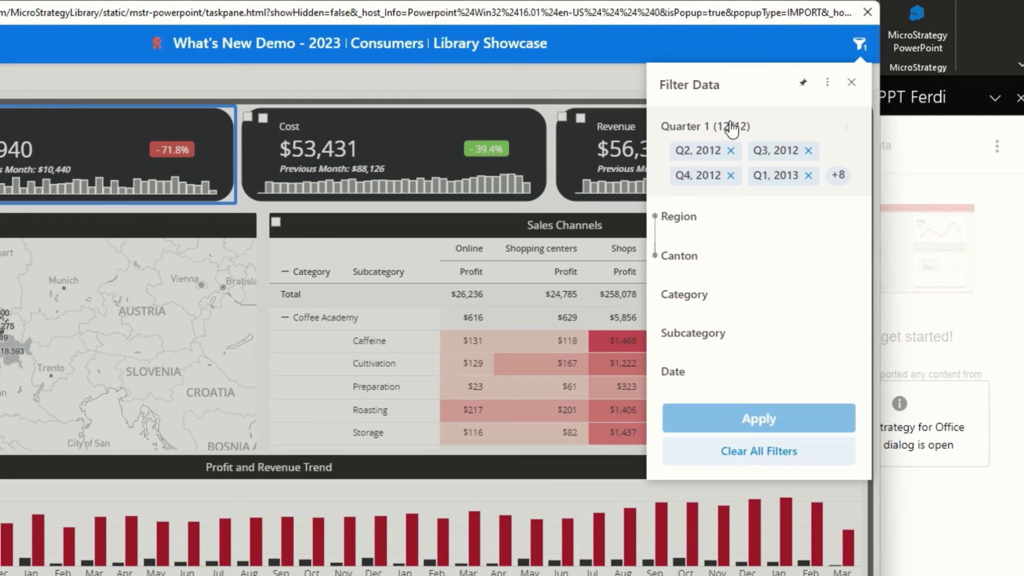
{"action": "left_click", "coordinate": [731, 128]}
{"action": "left_click", "coordinate": [618, 379]}
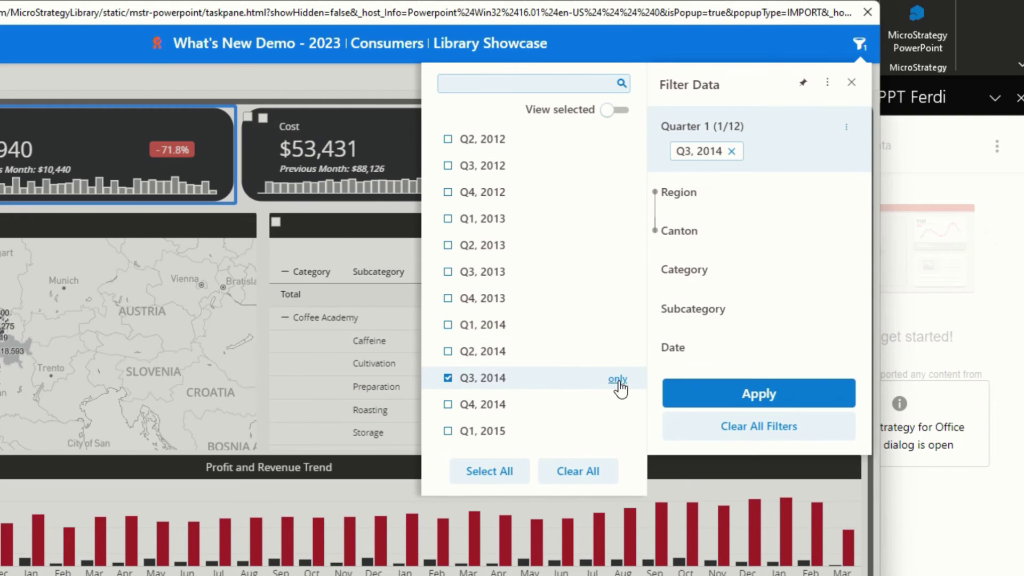
{"action": "left_click", "coordinate": [732, 270]}
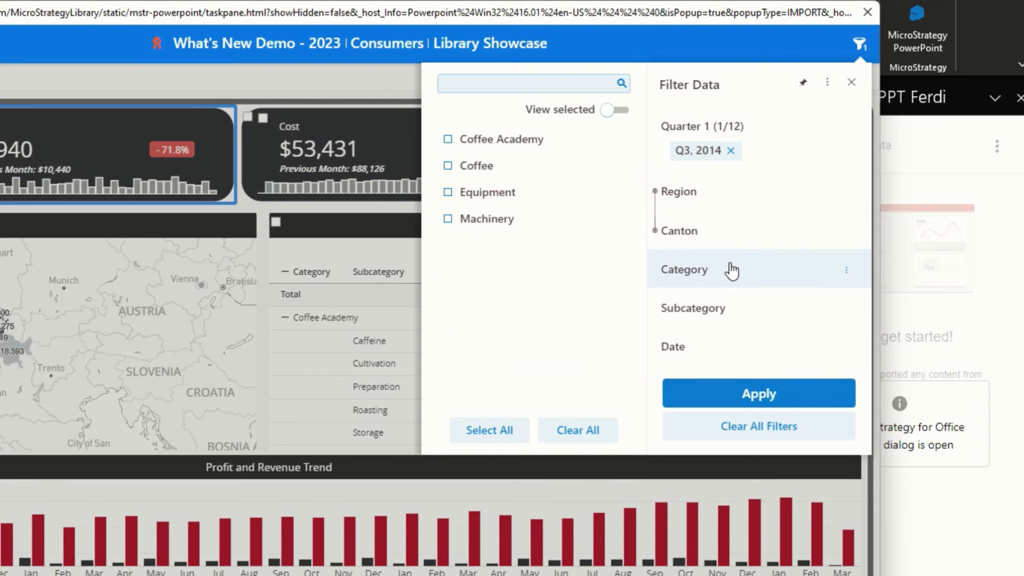
{"action": "left_click", "coordinate": [448, 166]}
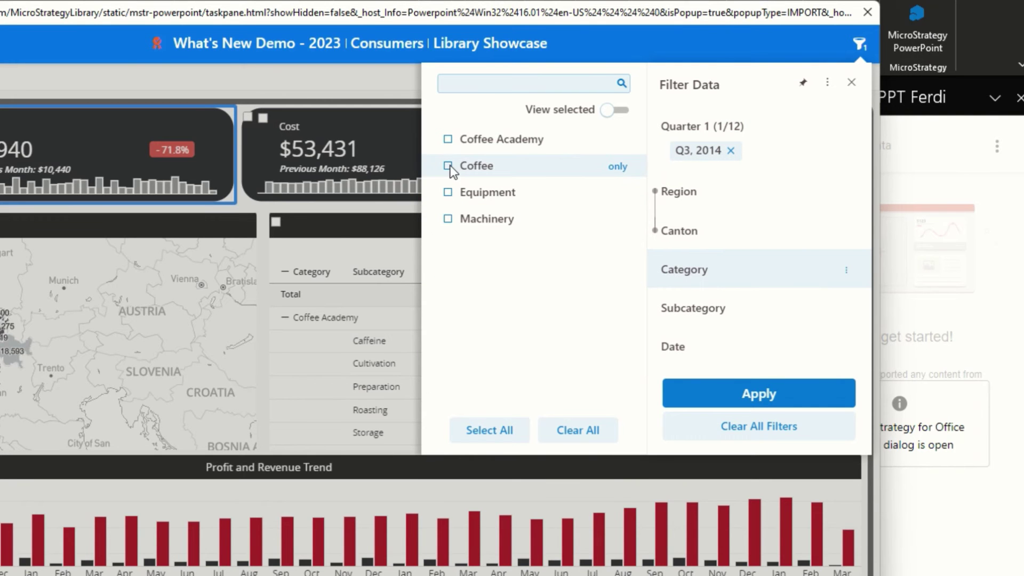
{"action": "left_click", "coordinate": [447, 193]}
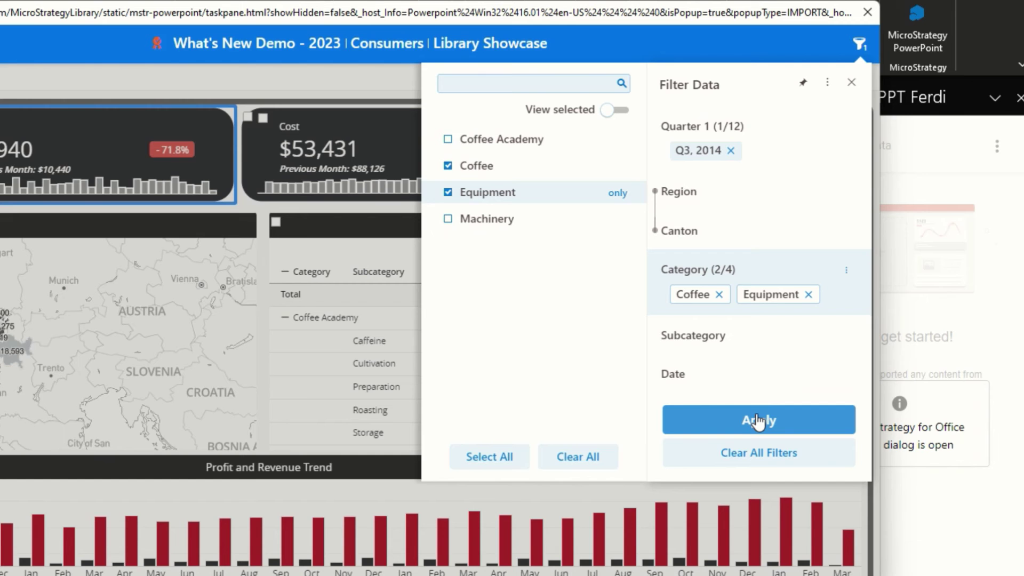
{"action": "left_click", "coordinate": [758, 414]}
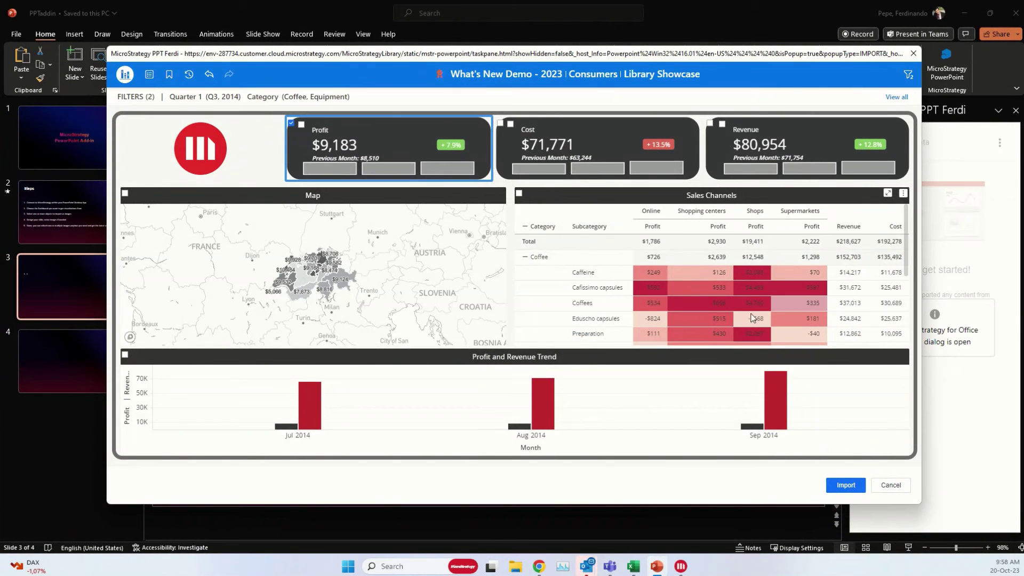
Add the Map and Sales Channels table to the selection and import all three visuals
{"action": "left_click", "coordinate": [125, 194]}
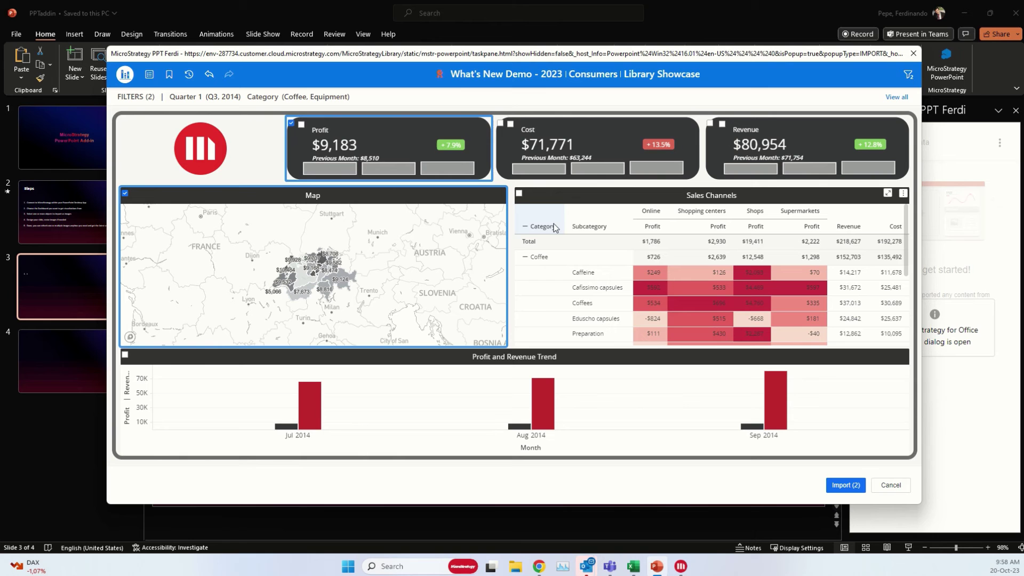
{"action": "left_click", "coordinate": [519, 193]}
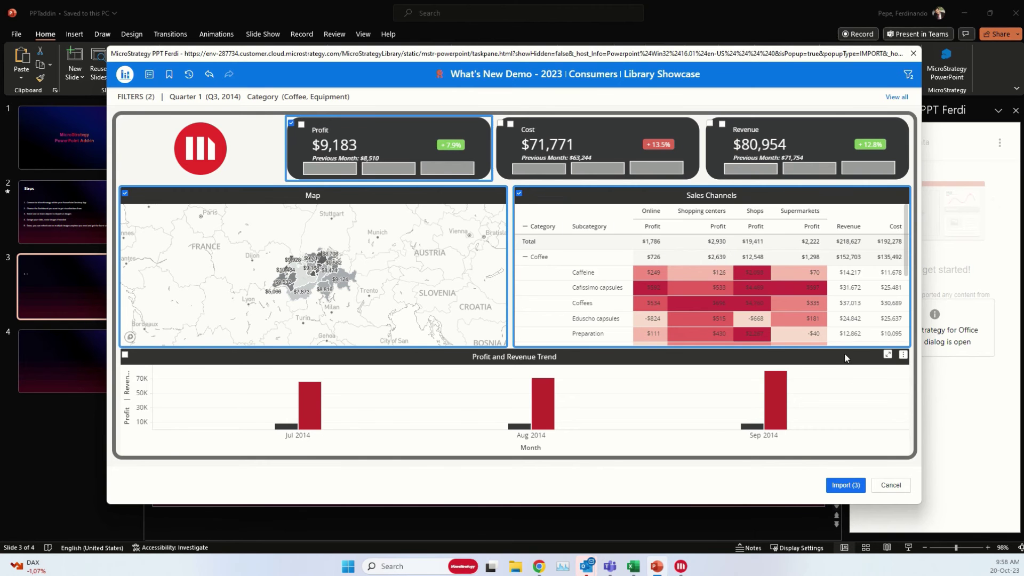
{"action": "left_click", "coordinate": [846, 485]}
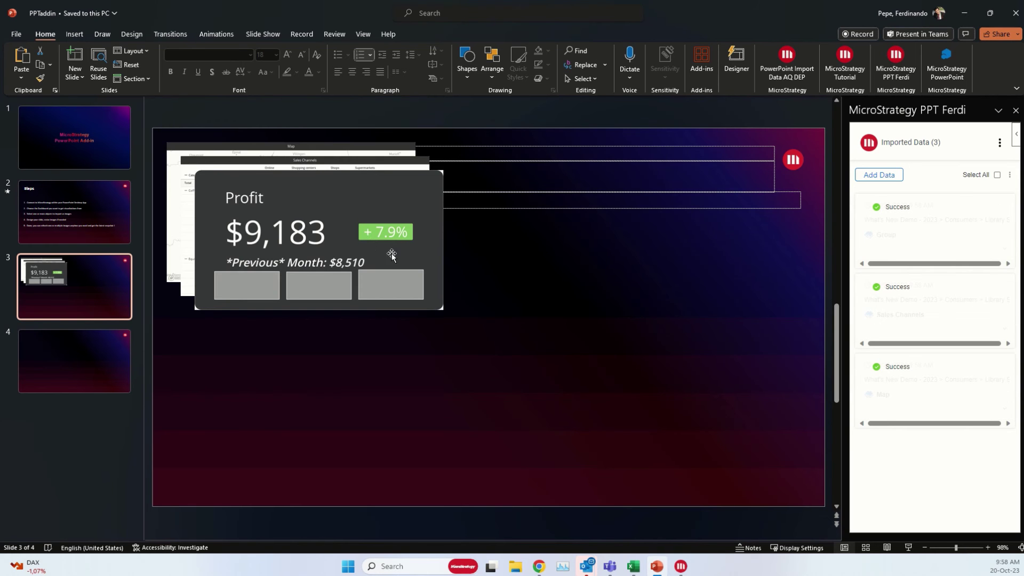
Move the Profit KPI image right and shrink it, then reposition and enlarge the Sales Channels table
{"action": "left_click_drag", "start_coordinate": [391, 256], "coordinate": [654, 297]}
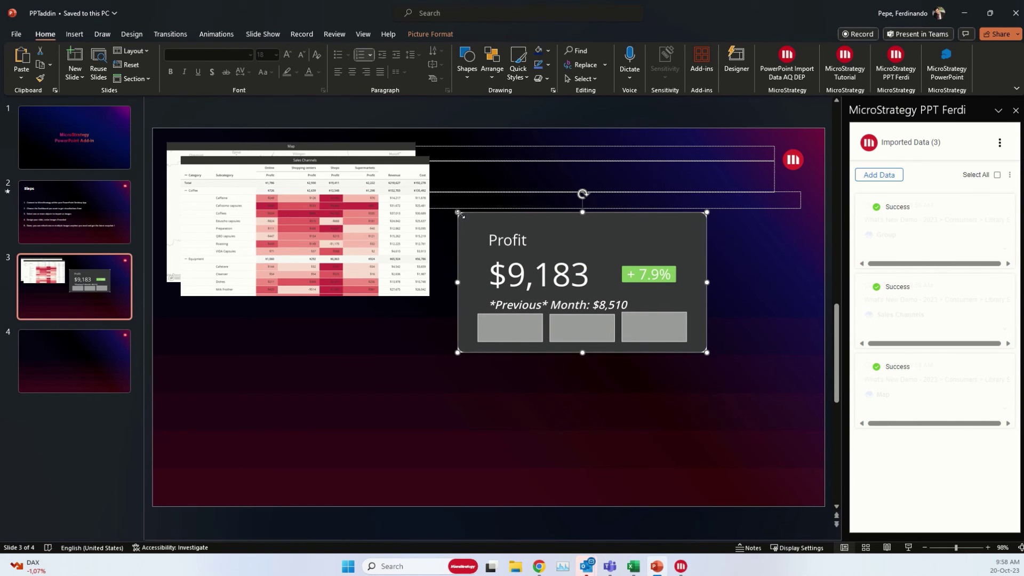
{"action": "left_click_drag", "start_coordinate": [458, 212], "coordinate": [555, 270]}
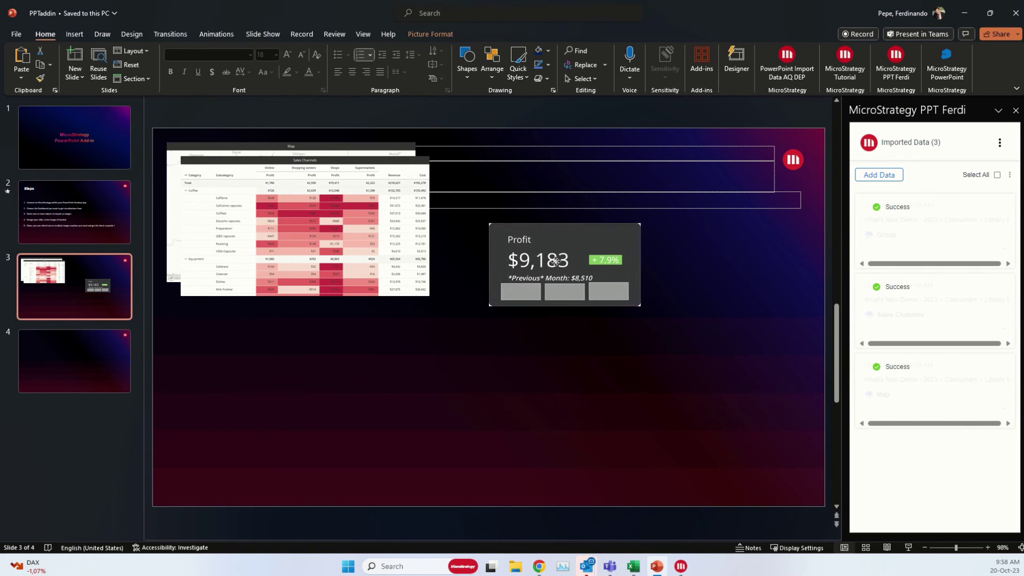
{"action": "left_click_drag", "start_coordinate": [359, 236], "coordinate": [401, 373]}
{"action": "left_click_drag", "start_coordinate": [388, 336], "coordinate": [399, 275]}
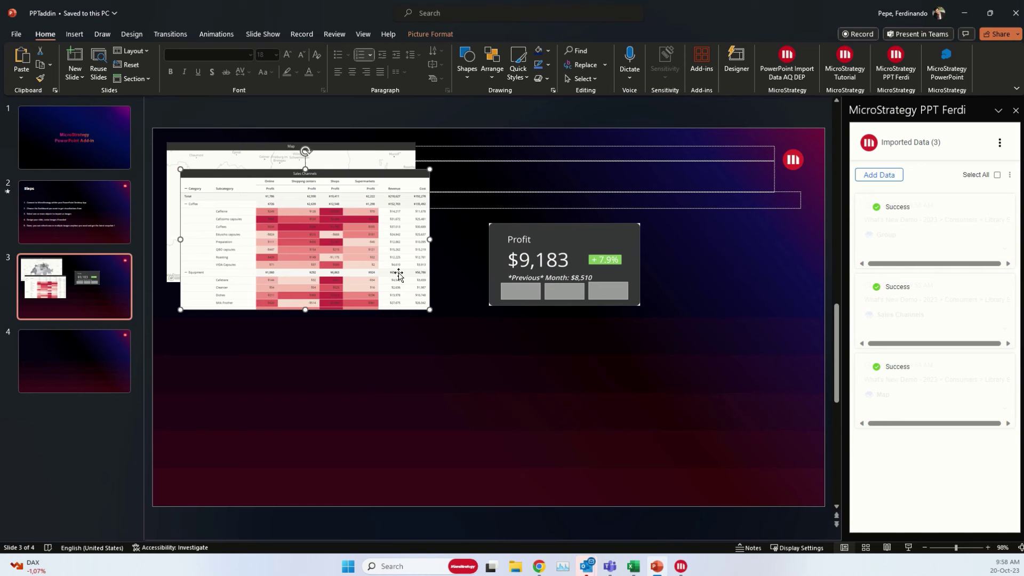
{"action": "left_click_drag", "start_coordinate": [430, 309], "coordinate": [446, 421]}
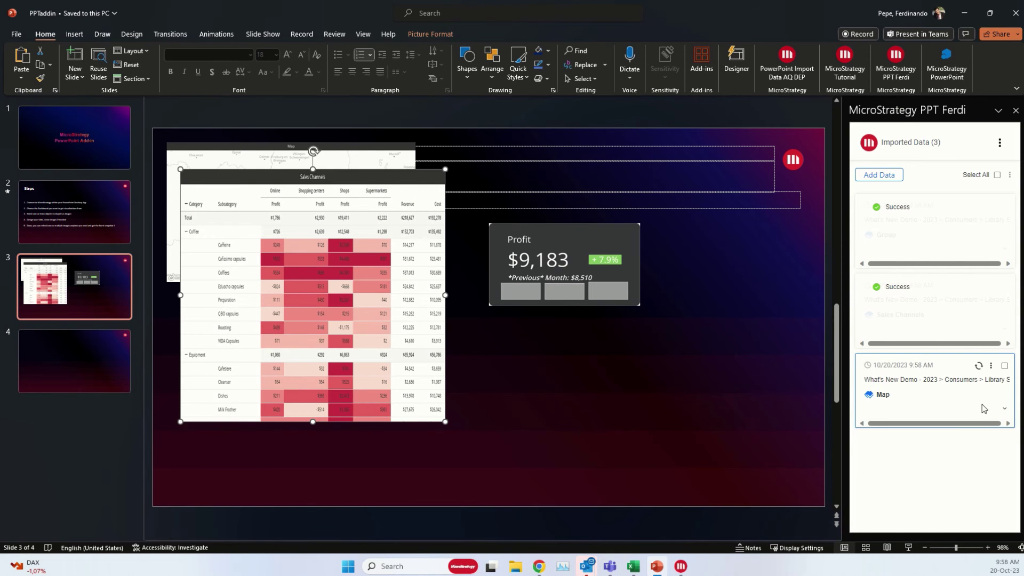
Refresh the Sales Channels table image with the latest MicroStrategy data
{"action": "mouse_move", "coordinate": [1001, 216]}
{"action": "mouse_move", "coordinate": [1003, 307]}
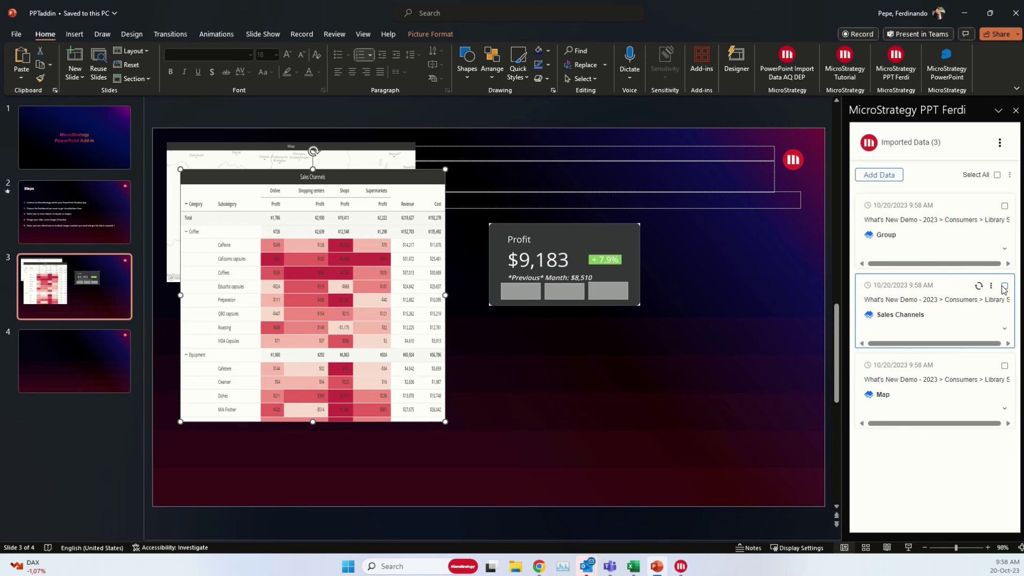
{"action": "left_click", "coordinate": [979, 287]}
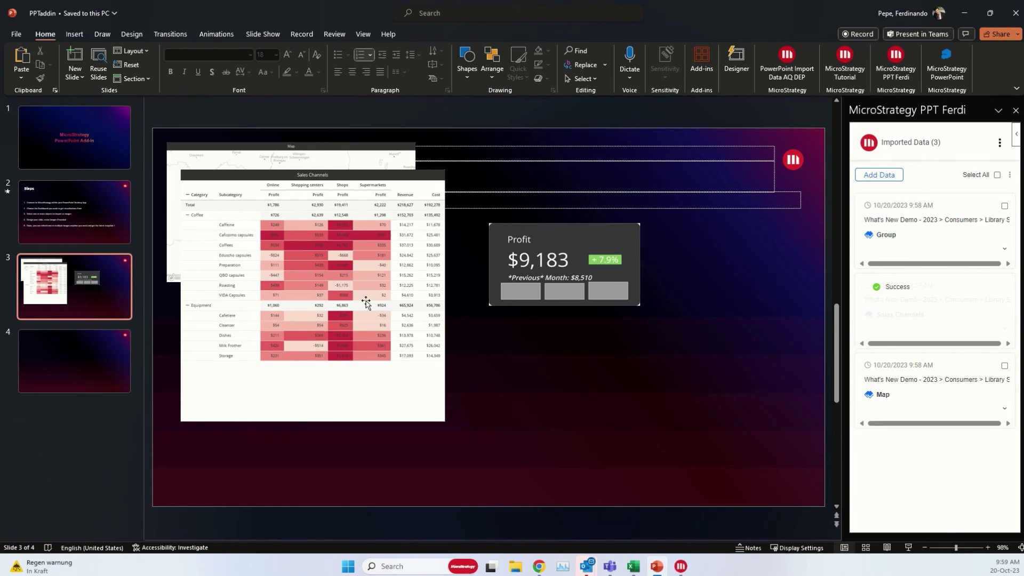
Place the Sales Channels table bottom-left and the enlarged map bottom-right of the slide
{"action": "left_click", "coordinate": [187, 172]}
{"action": "left_click_drag", "start_coordinate": [187, 171], "coordinate": [197, 302]}
{"action": "left_click_drag", "start_coordinate": [290, 213], "coordinate": [613, 394]}
{"action": "left_click_drag", "start_coordinate": [747, 477], "coordinate": [786, 500]}
{"action": "left_click", "coordinate": [247, 354]}
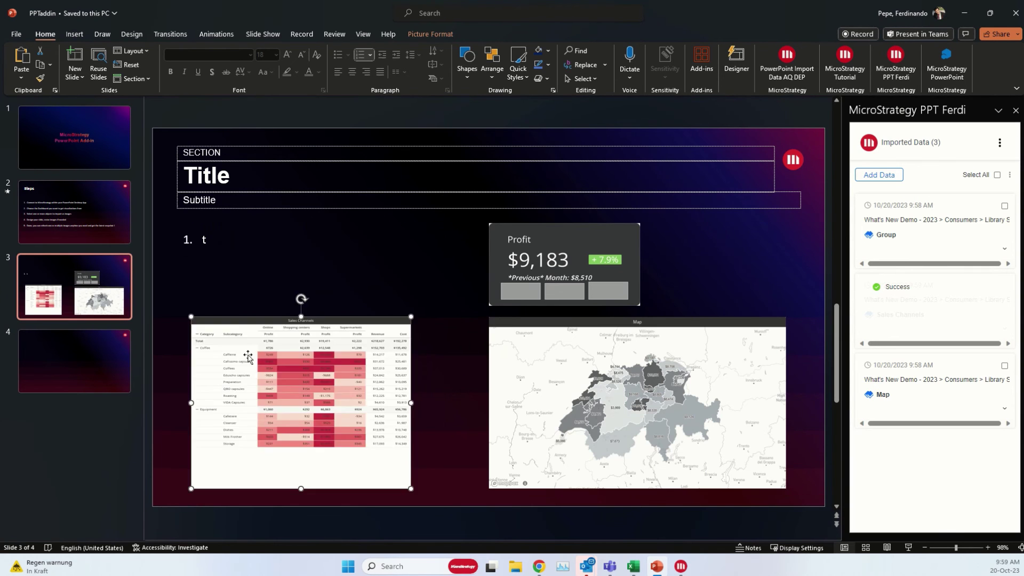
{"action": "left_click_drag", "start_coordinate": [413, 487], "coordinate": [446, 487]}
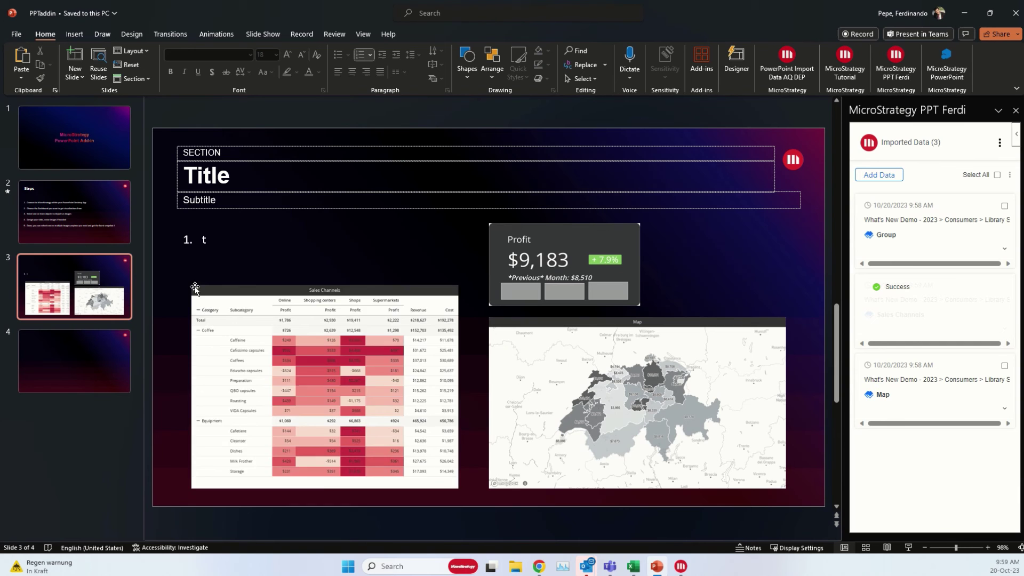
Write three bullets: strong overall quarter, lower Coffee profits, largest increases in Vaud, Valais and Grisons
{"action": "double_click", "coordinate": [204, 239]}
{"action": "type", "text": "Overall strong results across the whole quarter"}
{"action": "key", "text": "Return"}
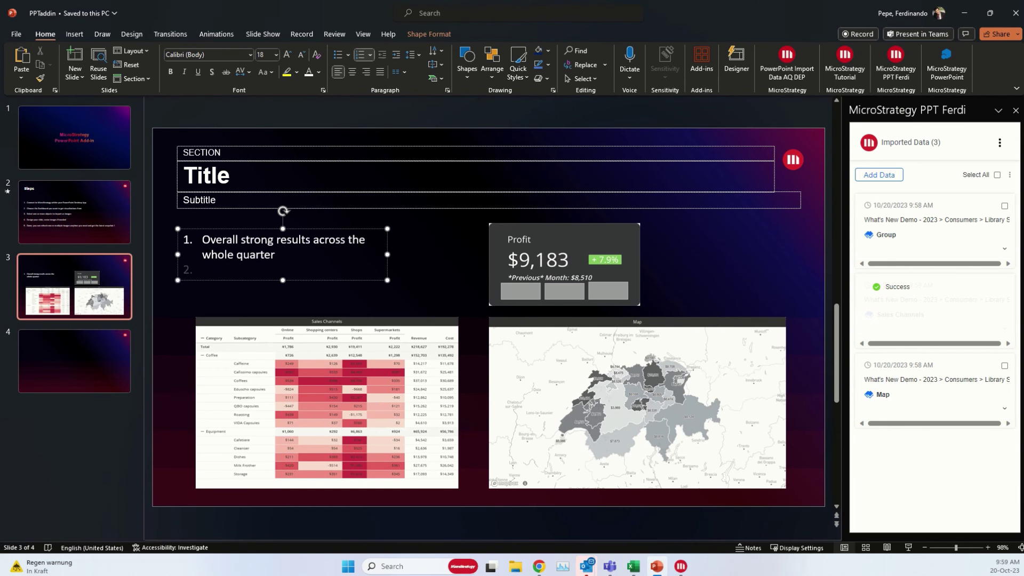
{"action": "type", "text": "Profits in our Coffee sales were lower than expected"}
{"action": "key", "text": "Return"}
{"action": "type", "text": "Largest increase in"}
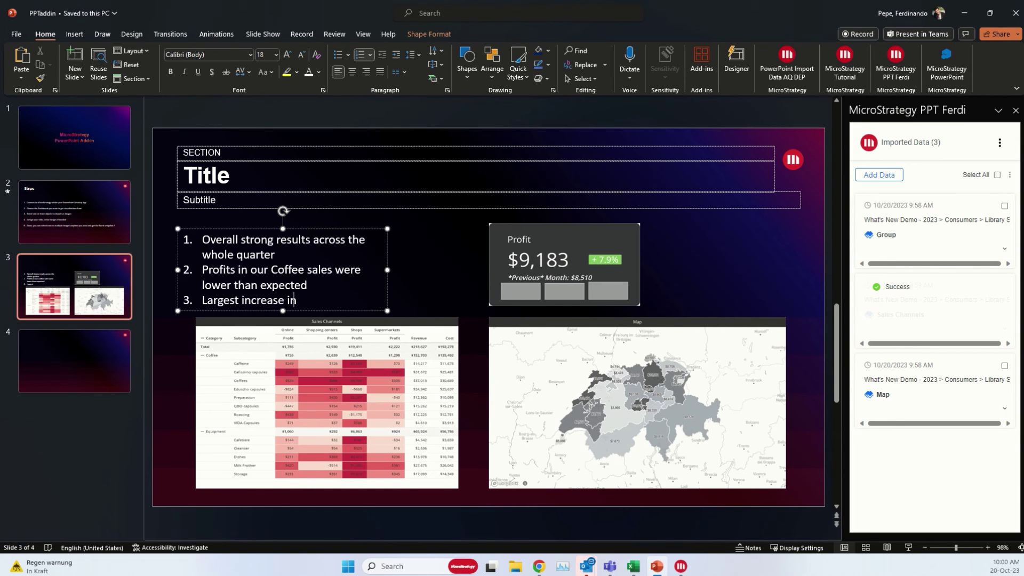
{"action": "type", "text": " profits in Canton Vaud, Valais and Grisons"}
Widen the bullet text box, set line spacing to 2.0, and shift the Profit card right
{"action": "left_click_drag", "start_coordinate": [387, 276], "coordinate": [480, 269]}
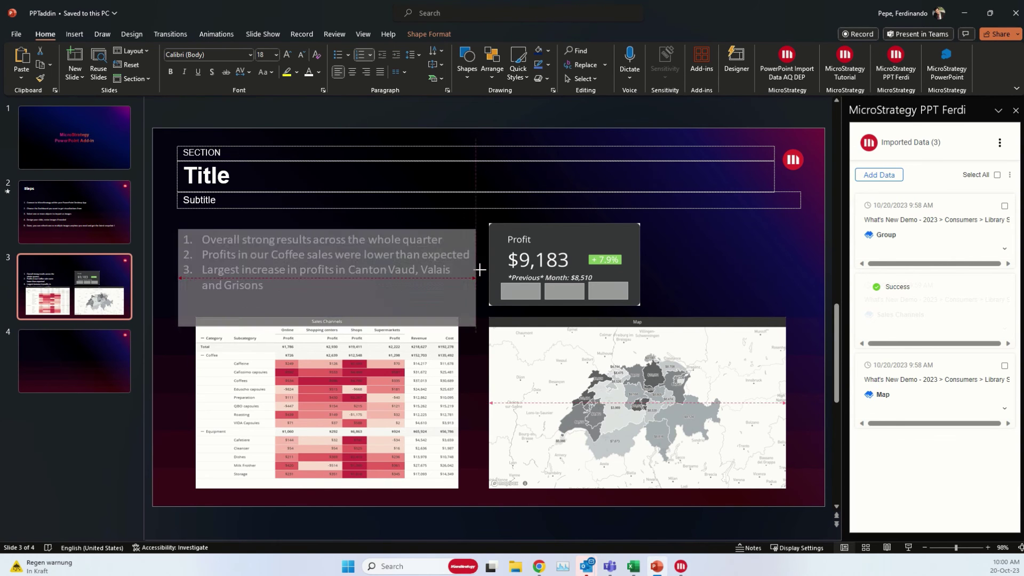
{"action": "left_click", "coordinate": [419, 55]}
{"action": "left_click", "coordinate": [436, 91]}
{"action": "left_click", "coordinate": [597, 269]}
{"action": "left_click_drag", "start_coordinate": [597, 269], "coordinate": [611, 269]}
Title the slide 'Quarterly Results – Q3'
{"action": "left_click", "coordinate": [265, 184]}
{"action": "type", "text": "Quarterly Results – Q3"}
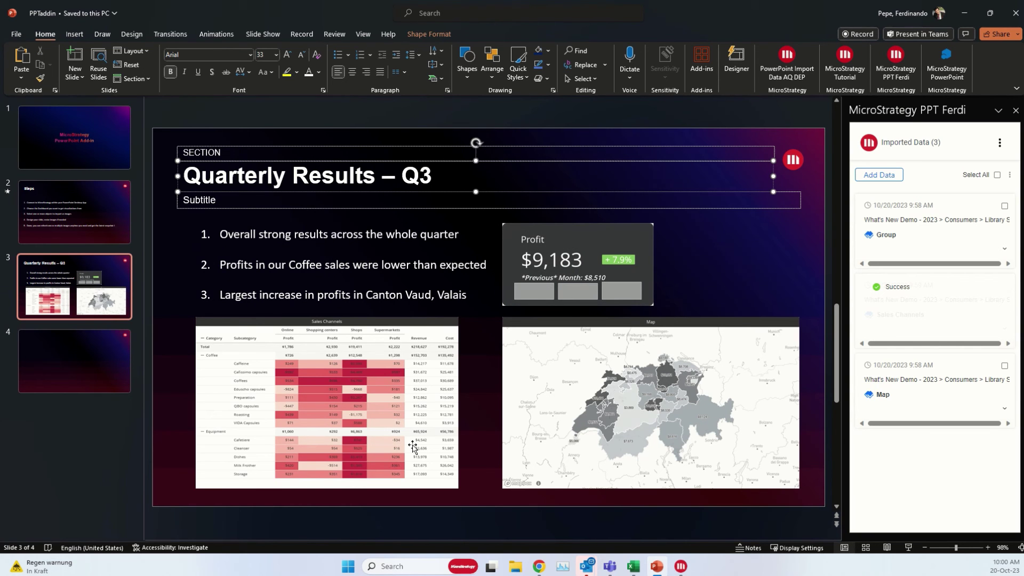
{"action": "left_click", "coordinate": [475, 472]}
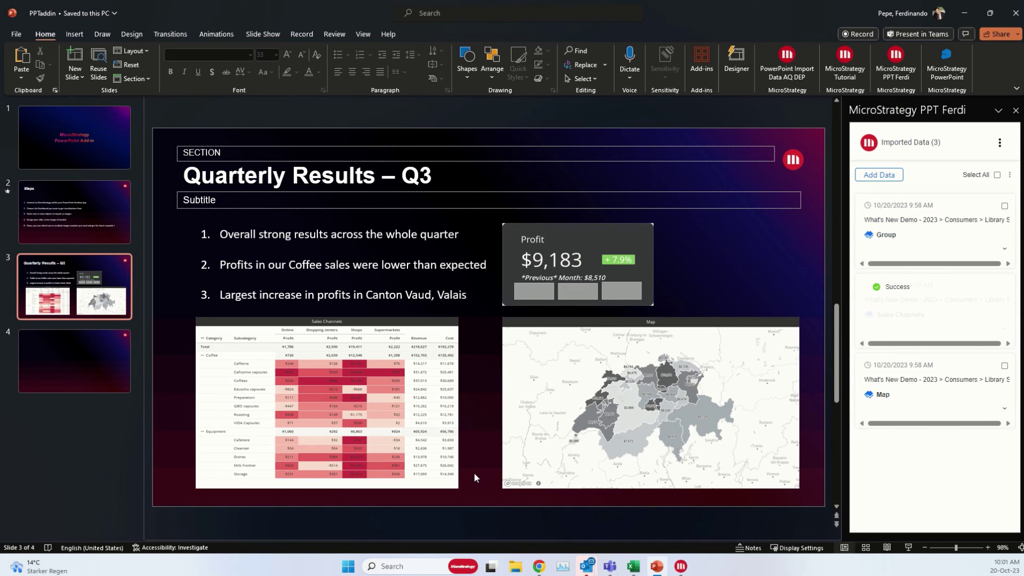
Switch to the MicroStrategy dashboard window and select the Map visualization
{"action": "key", "text": "super+Tab"}
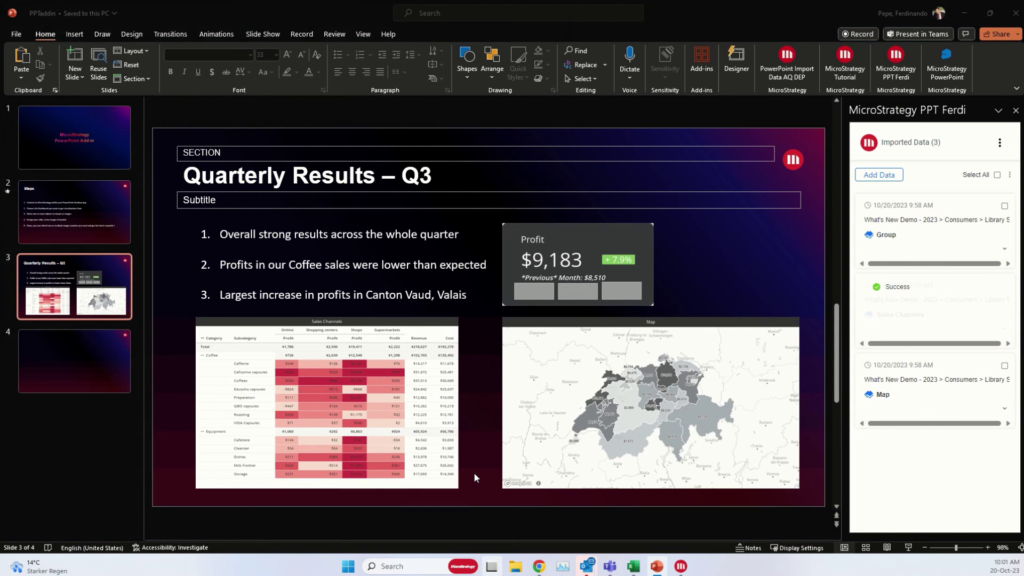
{"action": "left_click", "coordinate": [554, 143]}
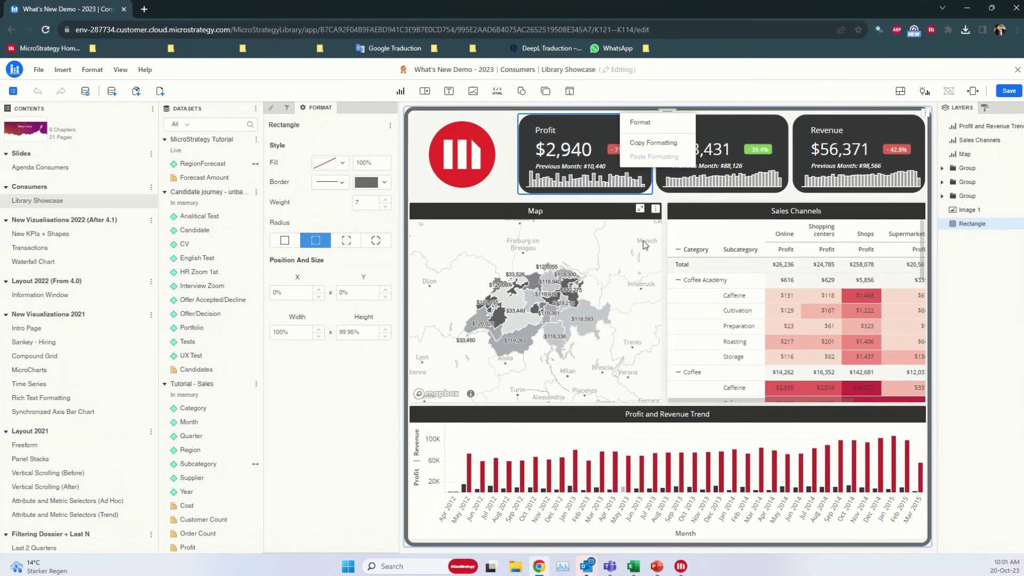
{"action": "left_click", "coordinate": [599, 213]}
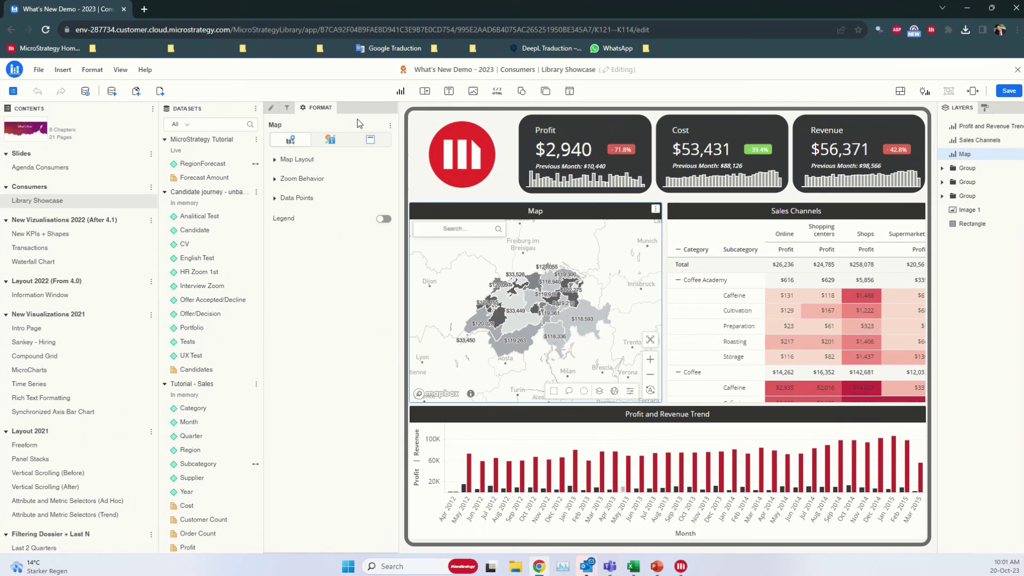
Apply the Business Red palette to the Map's revenue thresholds and save the dashboard
{"action": "left_click", "coordinate": [330, 139]}
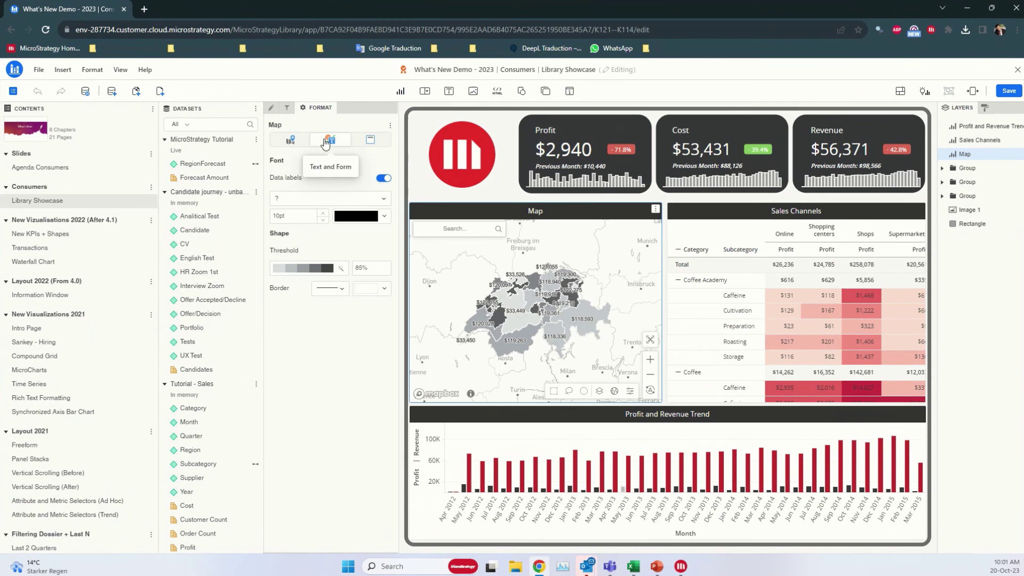
{"action": "left_click", "coordinate": [340, 269]}
{"action": "left_click", "coordinate": [586, 218]}
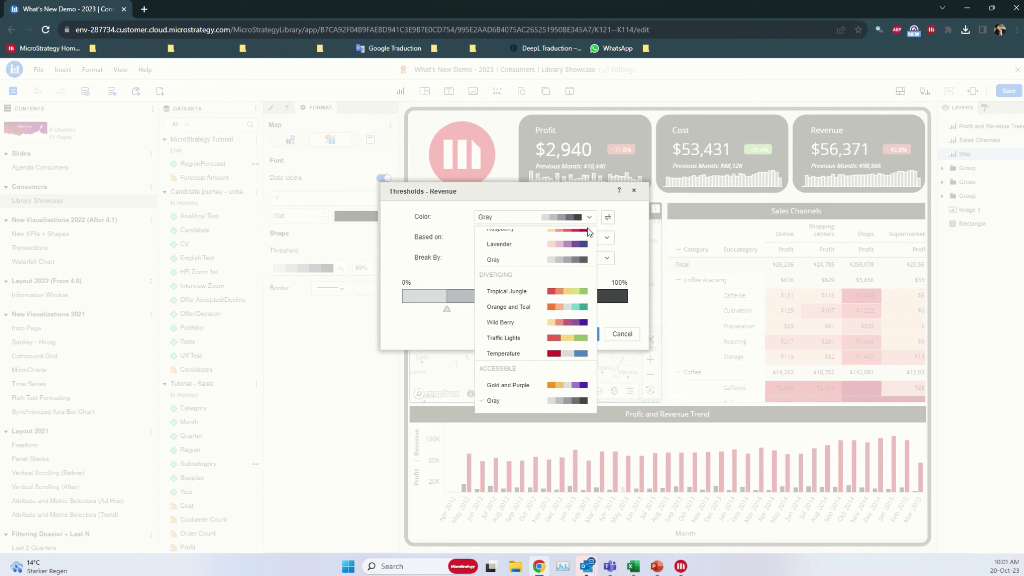
{"action": "scroll", "coordinate": [589, 314], "scroll_direction": "up", "scroll_amount": 4}
{"action": "left_click", "coordinate": [575, 320]}
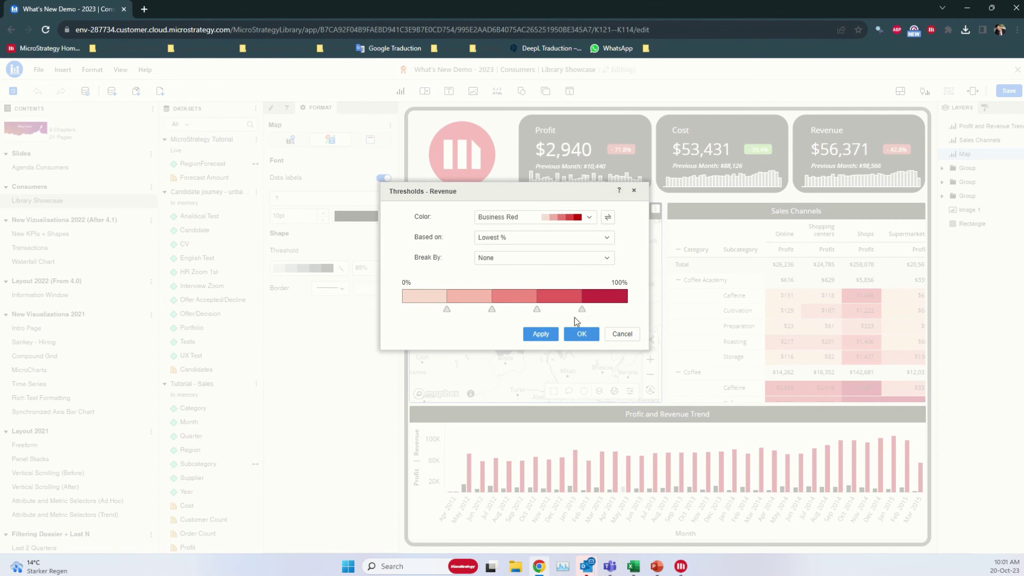
{"action": "left_click", "coordinate": [538, 334]}
{"action": "left_click", "coordinate": [579, 337]}
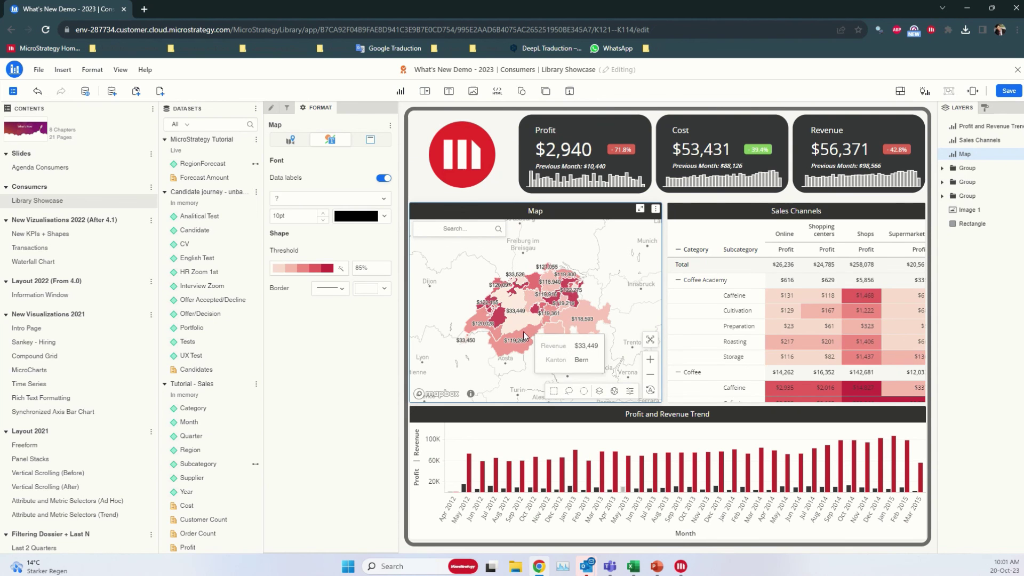
{"action": "mouse_move", "coordinate": [581, 362]}
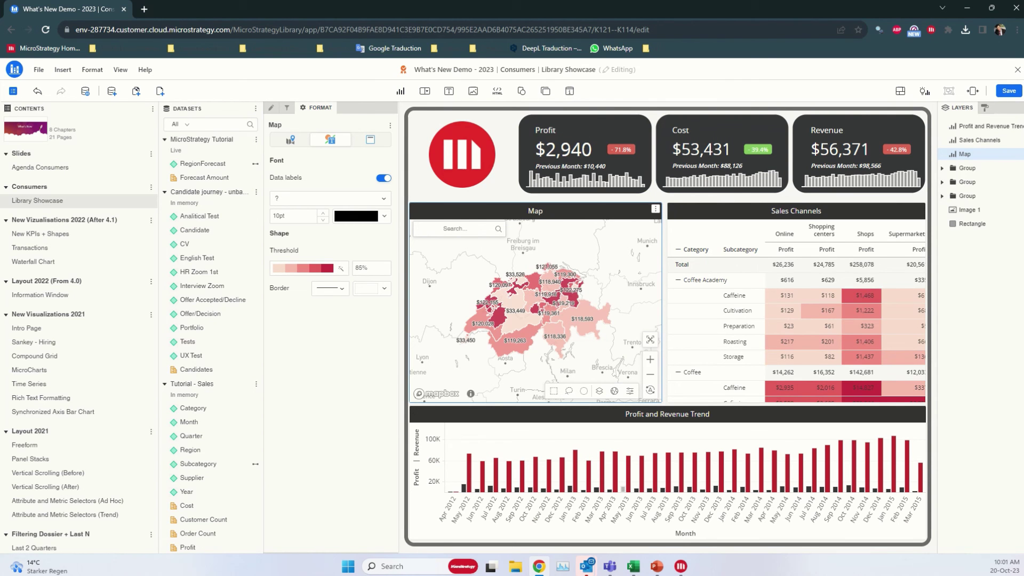
{"action": "left_click", "coordinate": [1008, 91]}
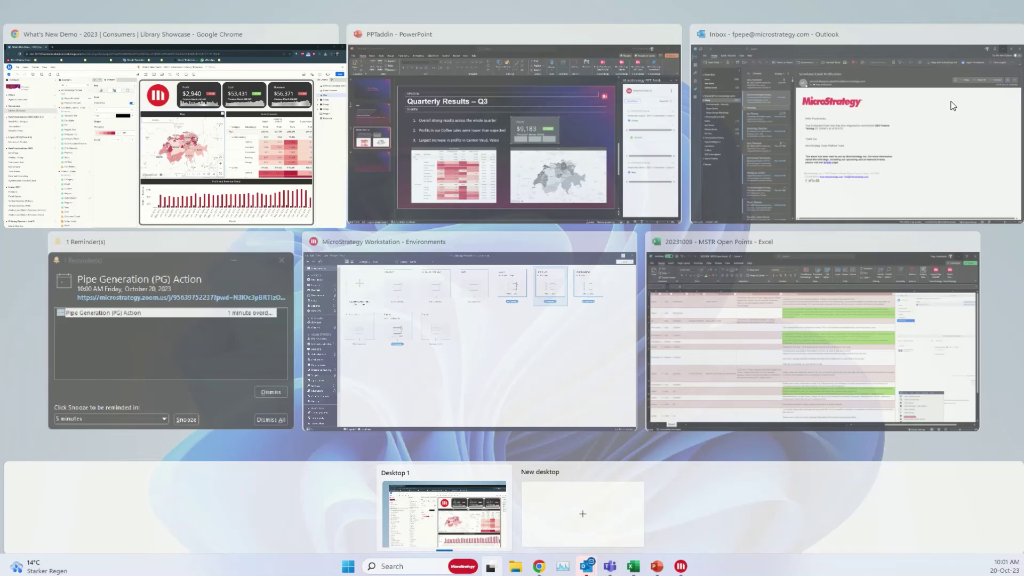
Back in PowerPoint, refresh the map image with red shading and open the Profit visual for editing
{"action": "left_click", "coordinate": [490, 566]}
{"action": "left_click", "coordinate": [613, 80]}
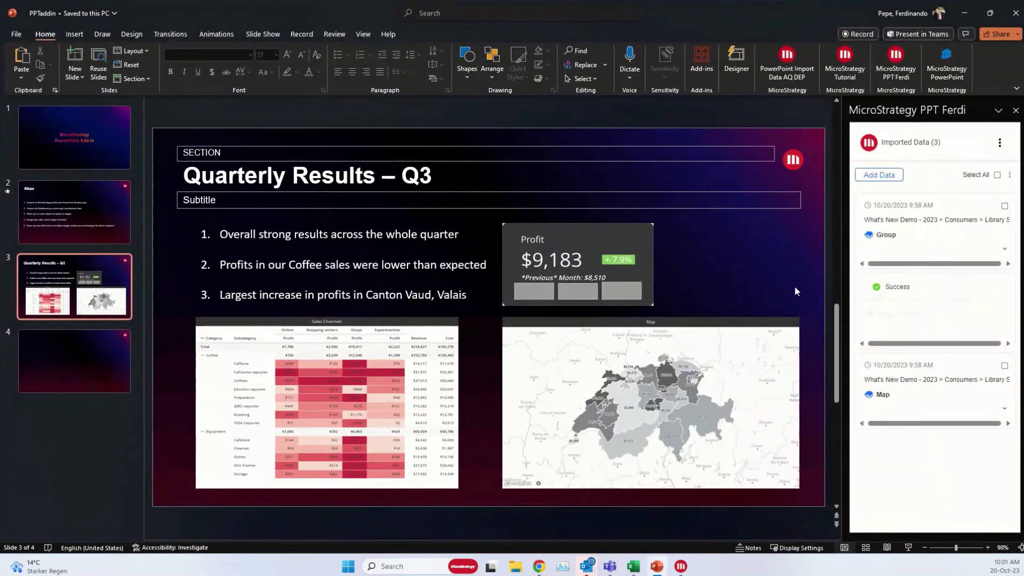
{"action": "left_click", "coordinate": [1004, 206]}
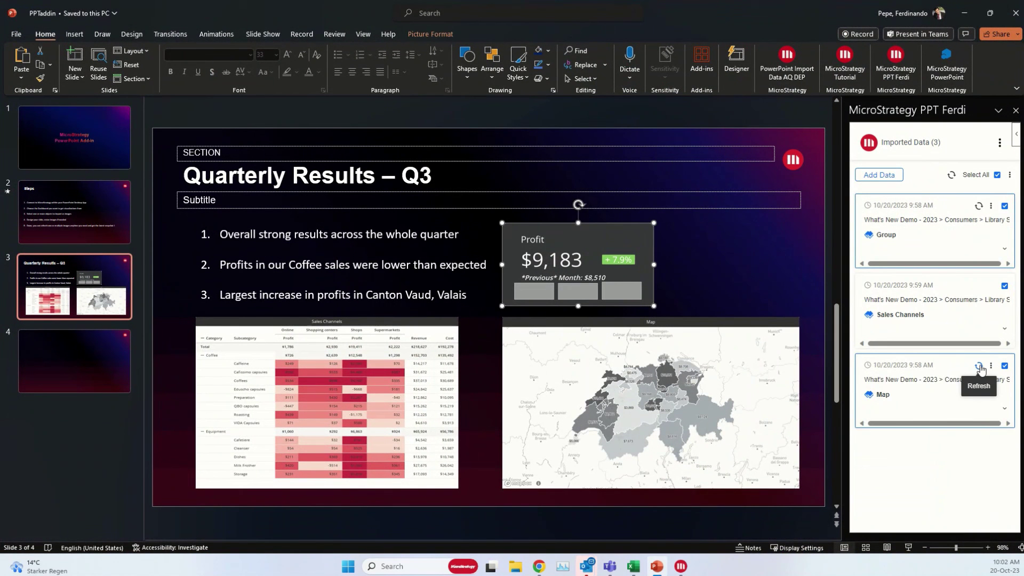
{"action": "left_click", "coordinate": [979, 366]}
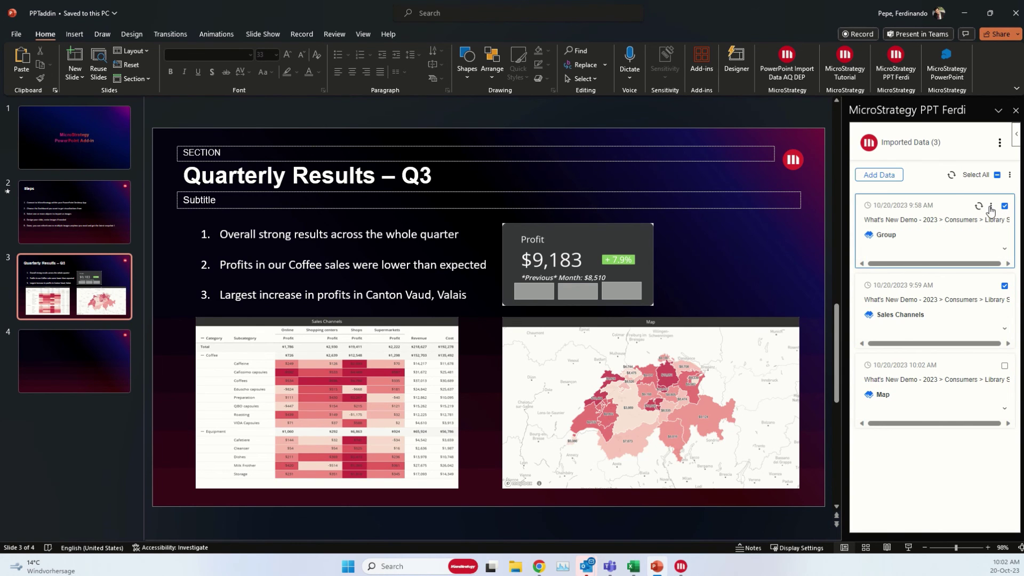
{"action": "left_click", "coordinate": [990, 210]}
{"action": "left_click", "coordinate": [952, 219]}
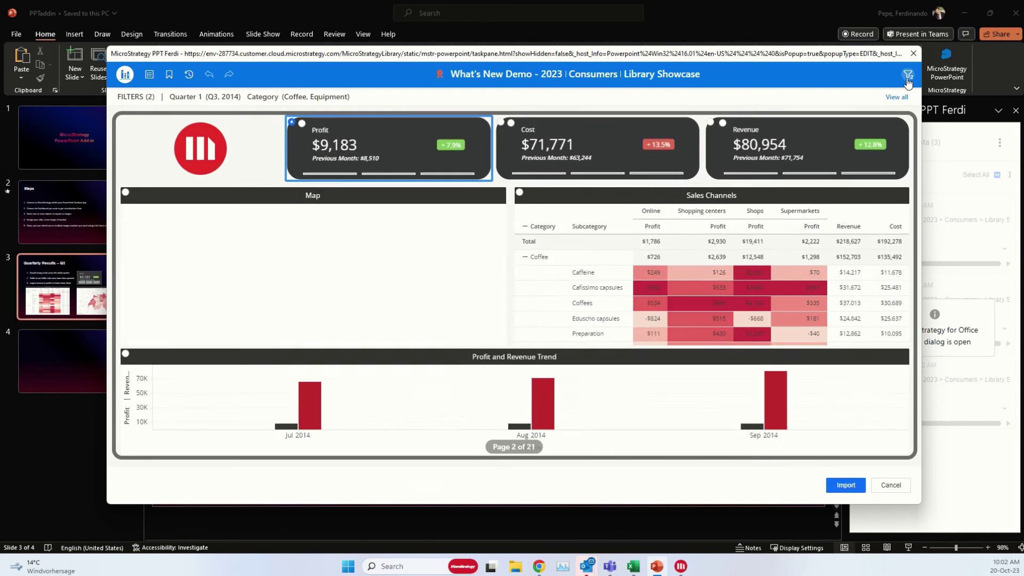
Change the quarter filter to only Q4, 2014 and re-import the Profit visual
{"action": "left_click", "coordinate": [896, 97]}
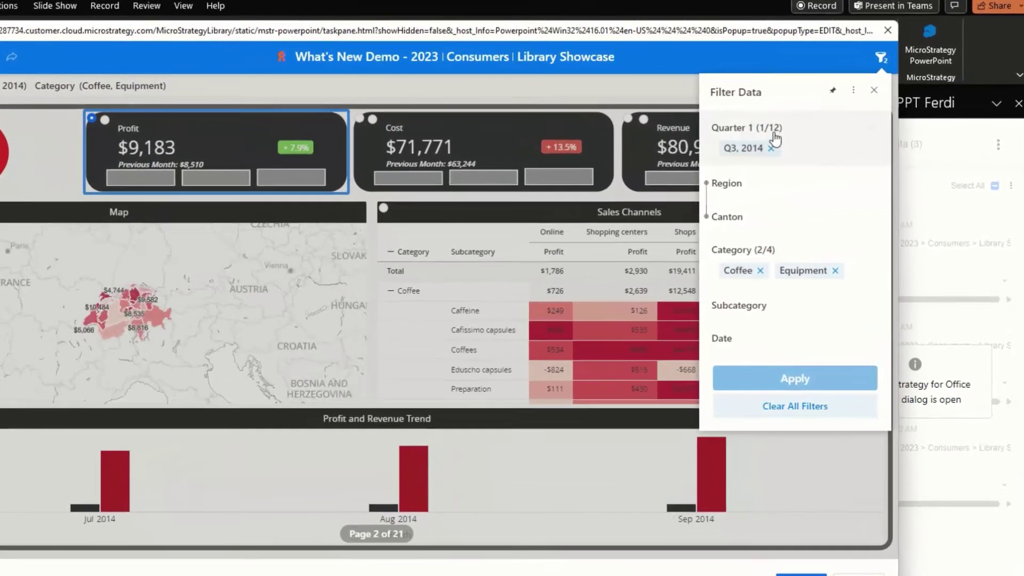
{"action": "left_click", "coordinate": [774, 135]}
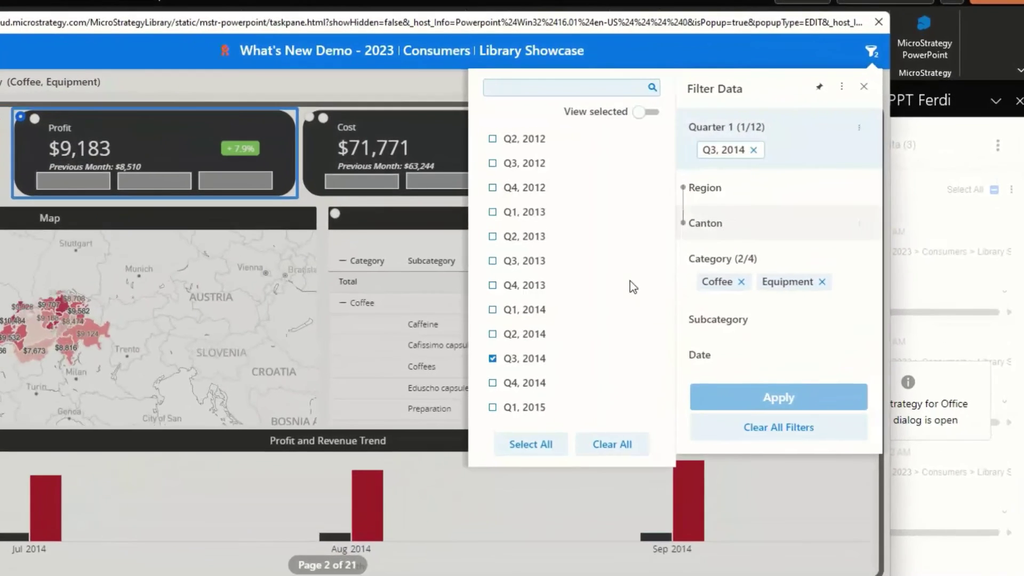
{"action": "left_click", "coordinate": [674, 364]}
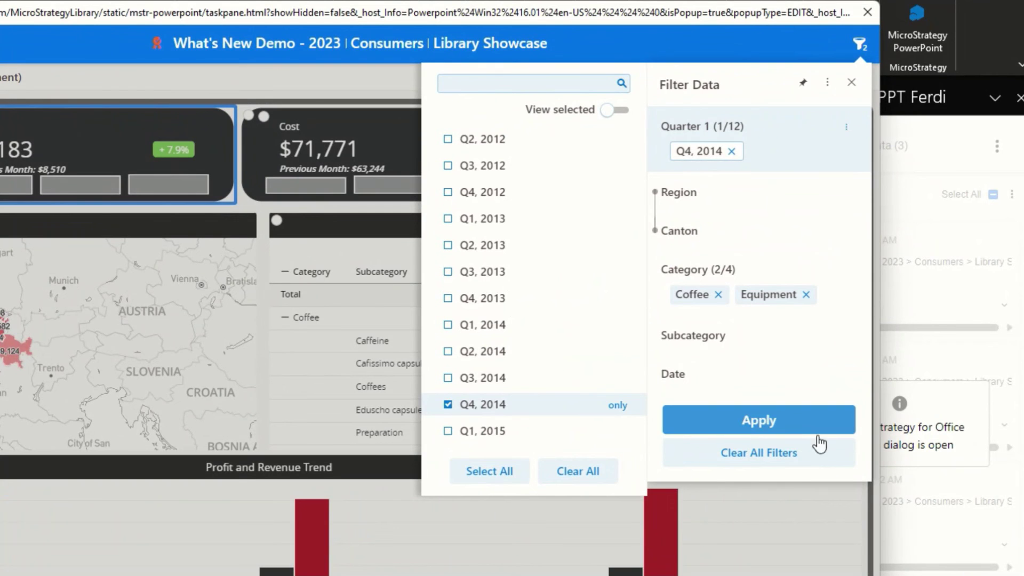
{"action": "left_click", "coordinate": [754, 419]}
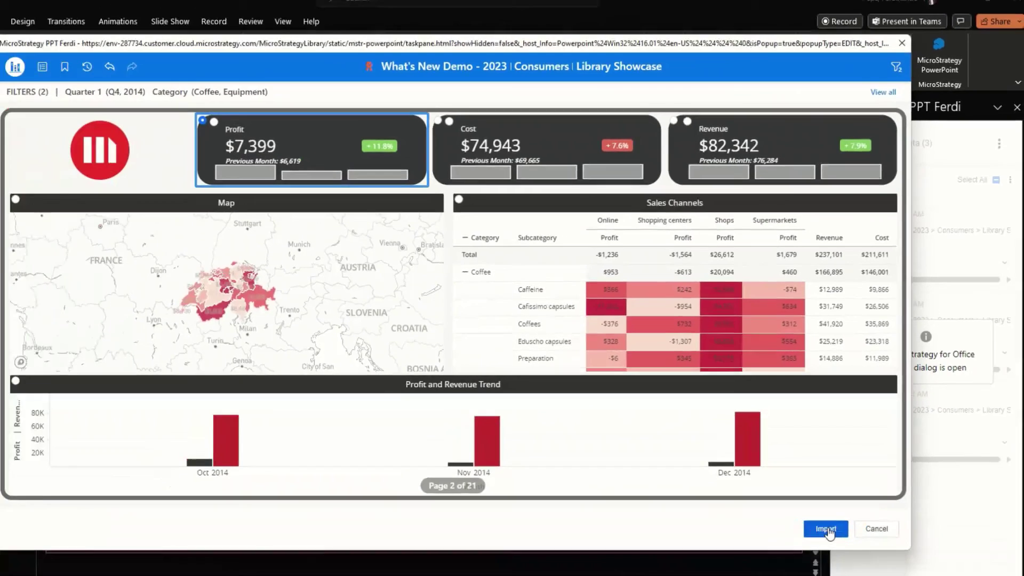
{"action": "left_click", "coordinate": [823, 529]}
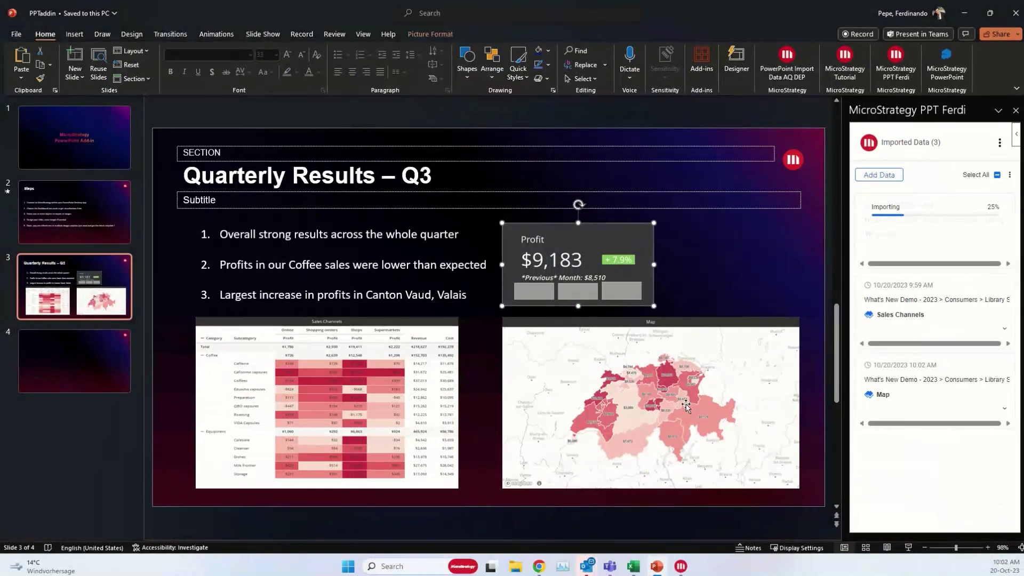